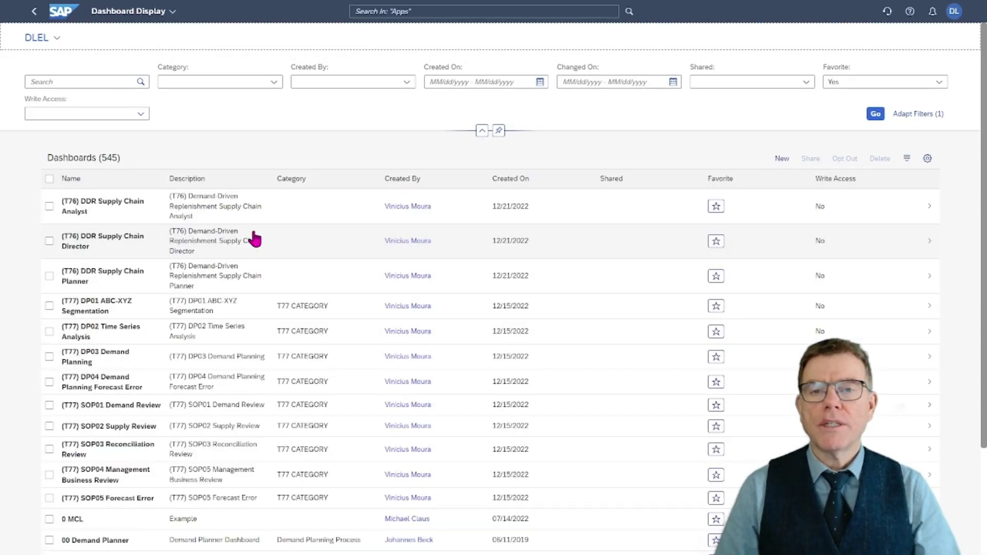
Filter the dashboards to favourites and open 00 S&OP Supply Review.
left_click(875, 113)
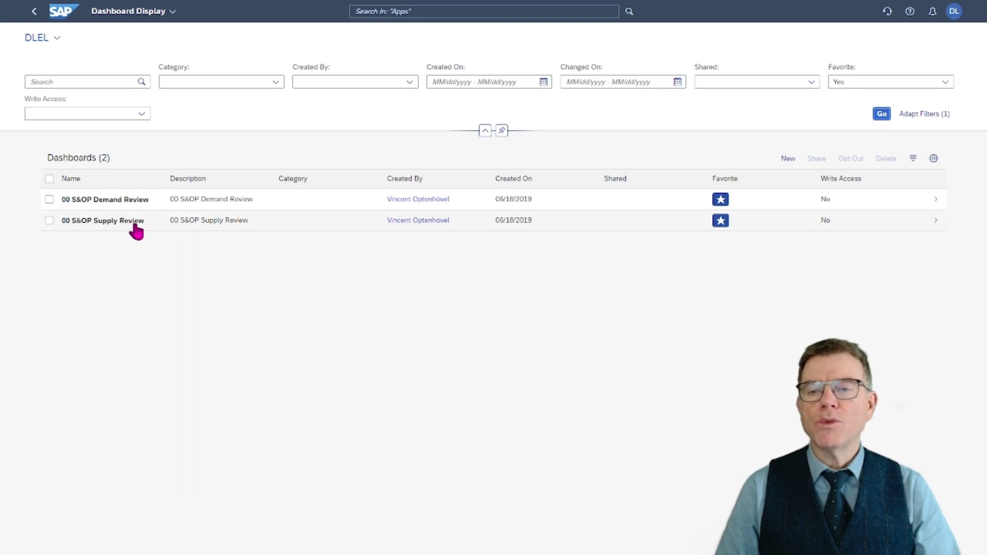
left_click(290, 228)
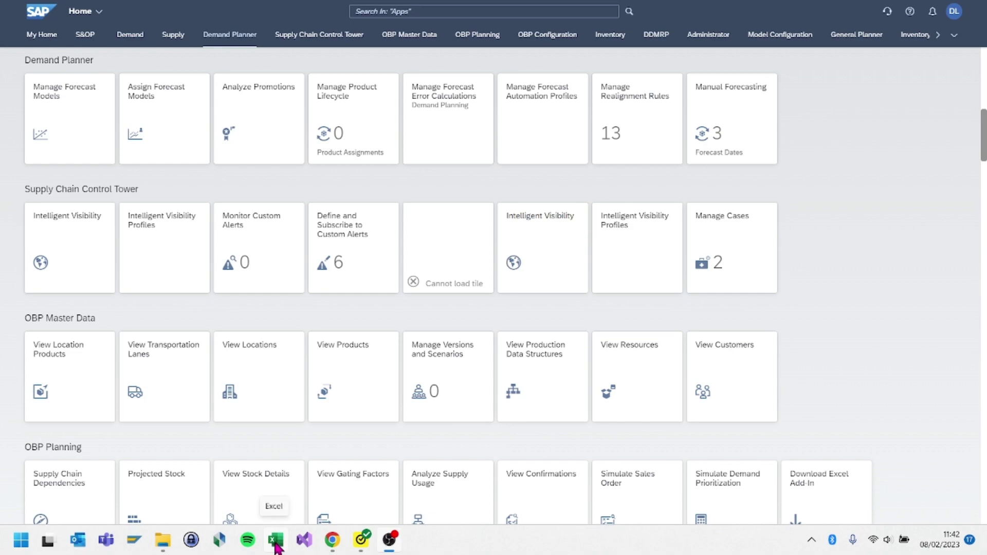
Launch Excel with a blank Book1 workbook and show the SAP IBP ribbon commands.
left_click(276, 545)
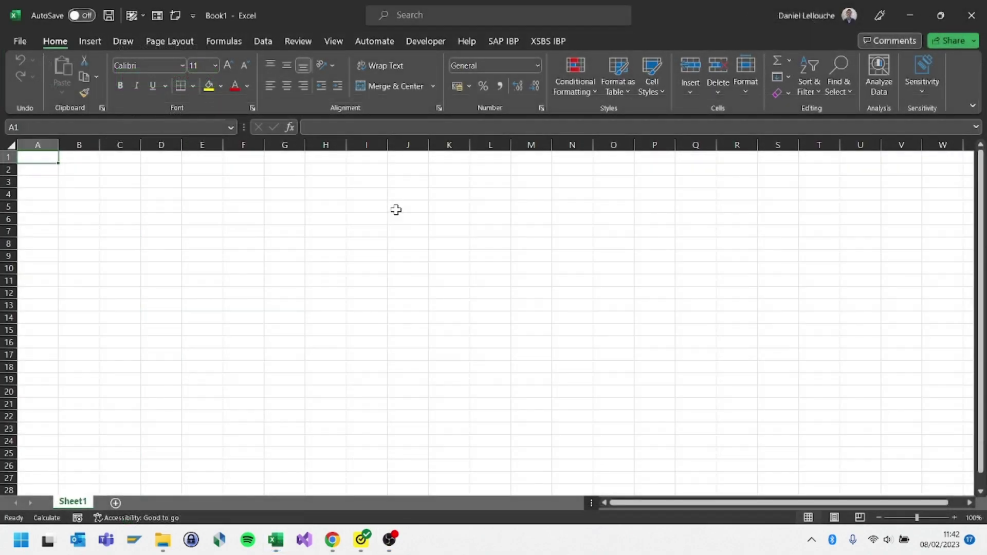
left_click(395, 208)
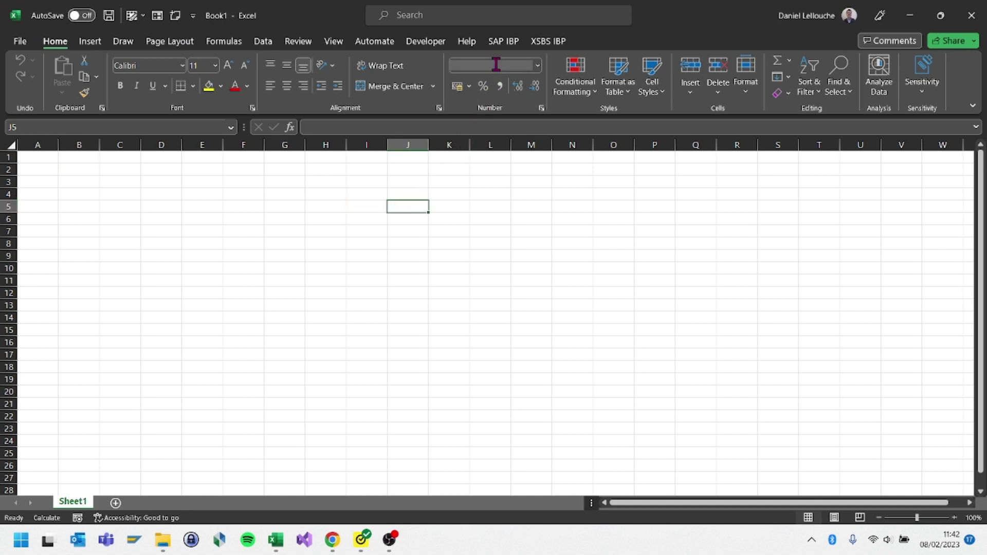
left_click(510, 44)
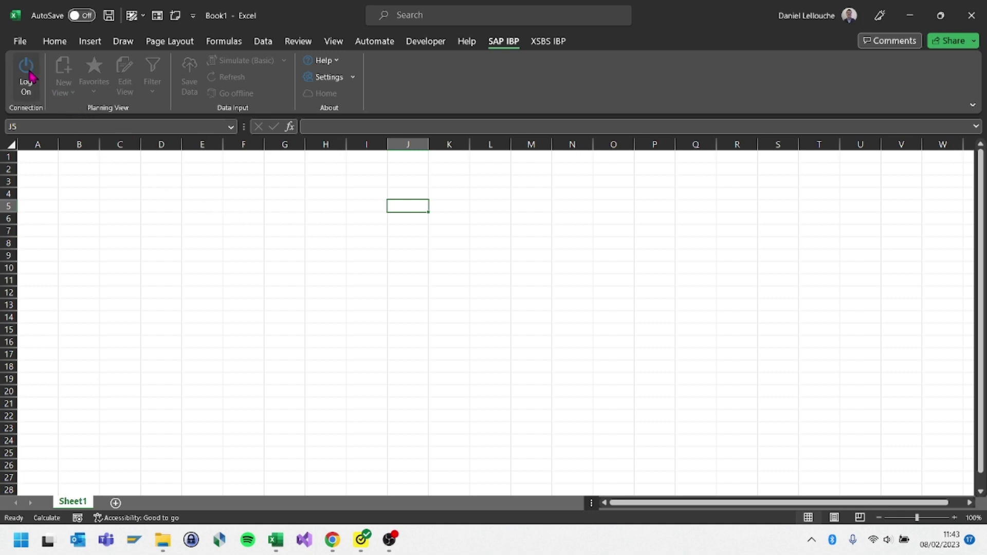
Log on to CAMELOT - CAMSAP1 (DEV) and start a view from the DP110 Historical Data Cleans template.
left_click(27, 77)
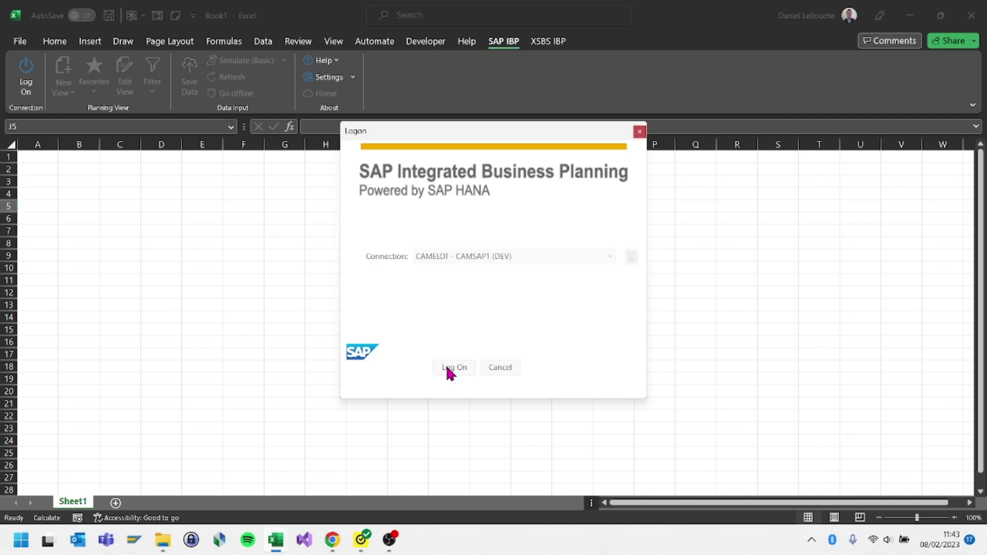
left_click(446, 367)
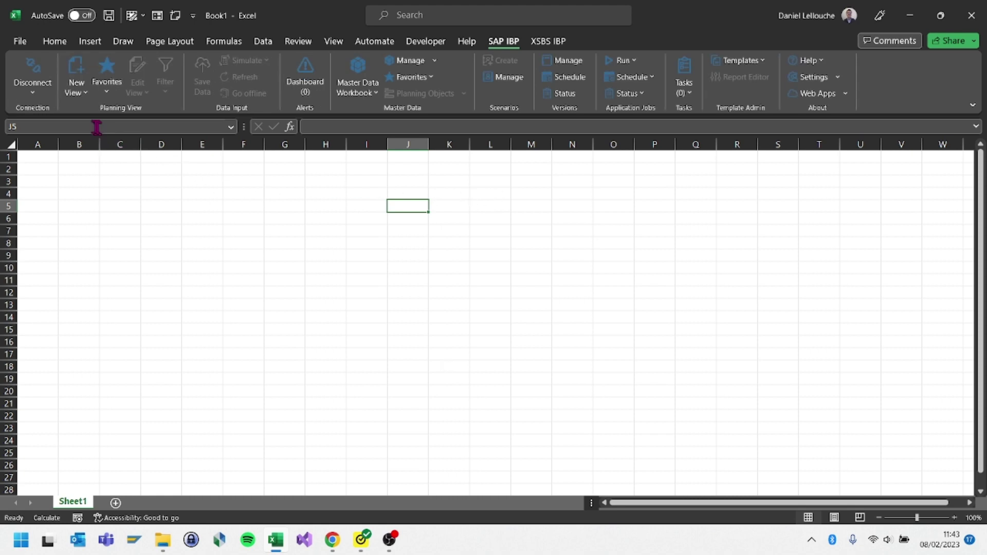
left_click(84, 95)
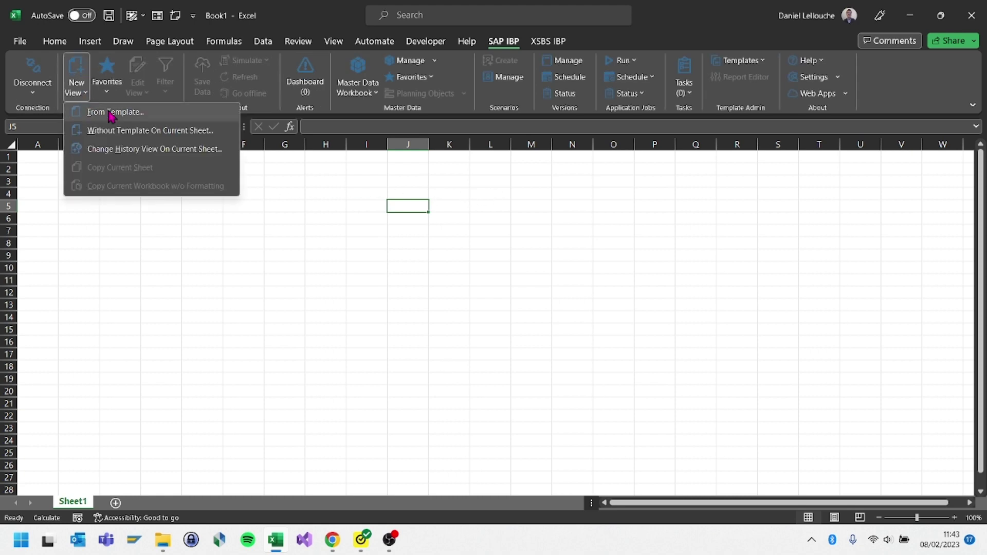
left_click(110, 113)
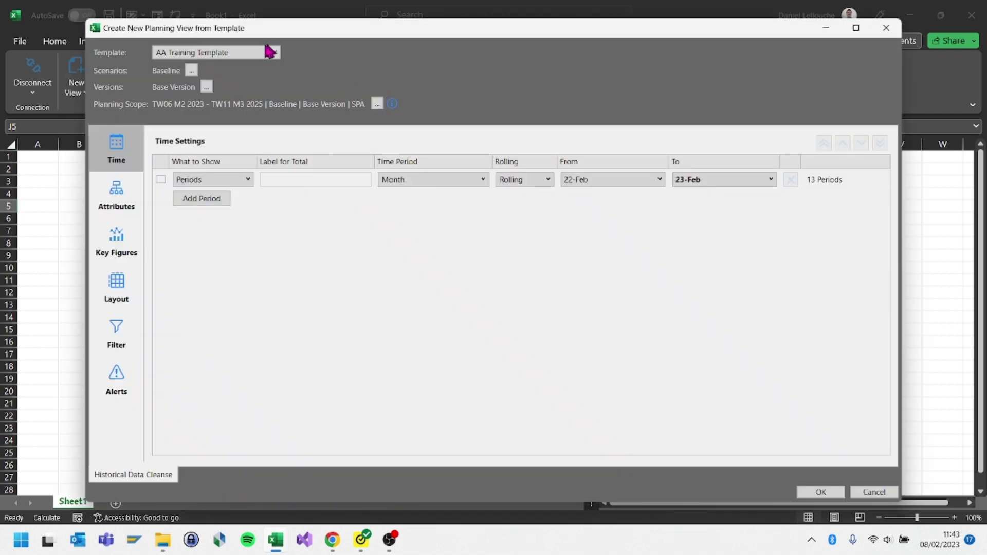
left_click(272, 53)
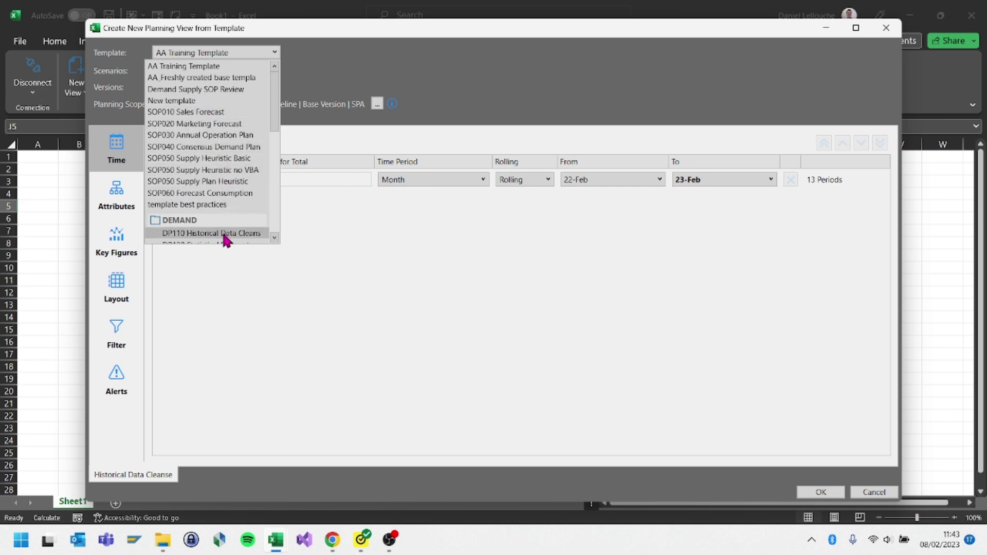
left_click(226, 234)
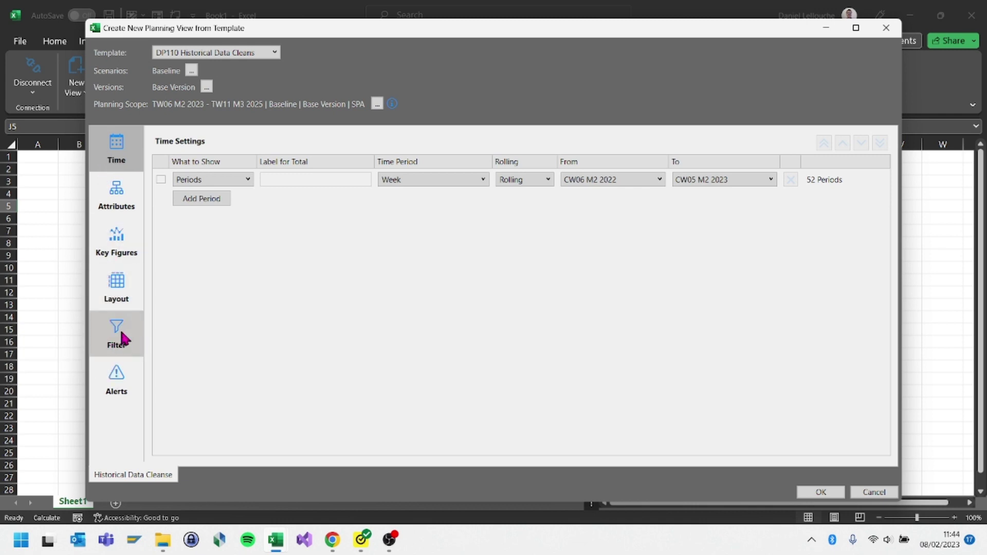
Filter the new planning view to the FAM-100 product family and create it.
left_click(116, 329)
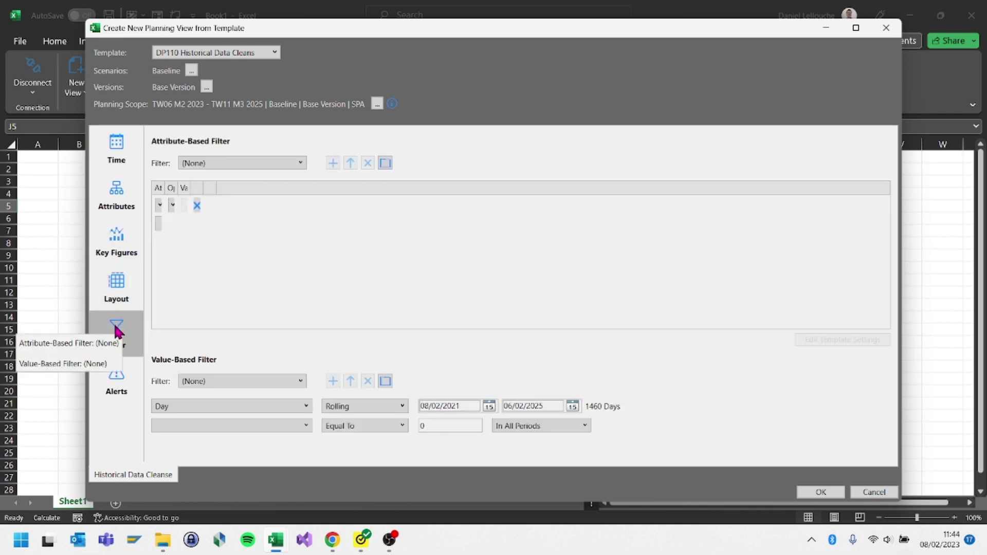
left_click(302, 166)
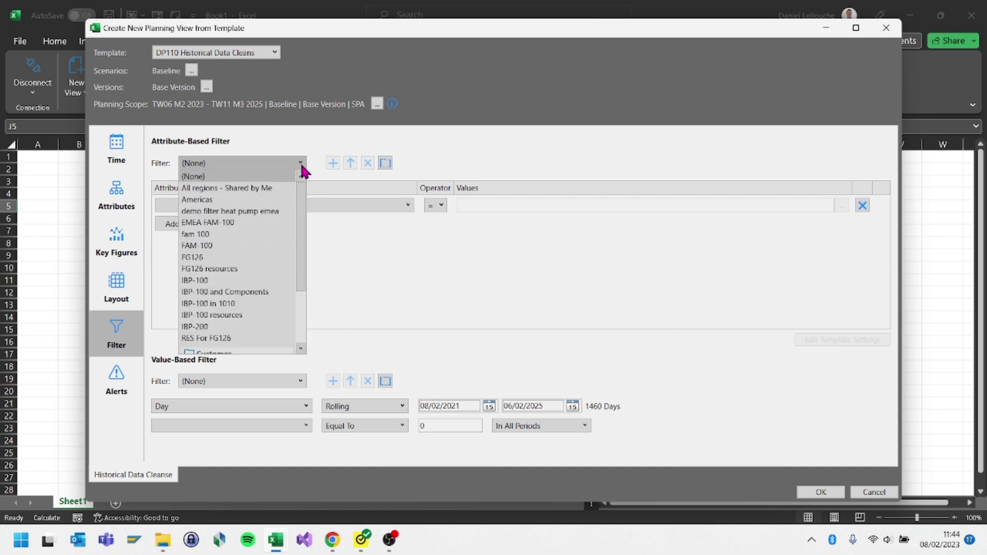
left_click(251, 246)
left_click(821, 492)
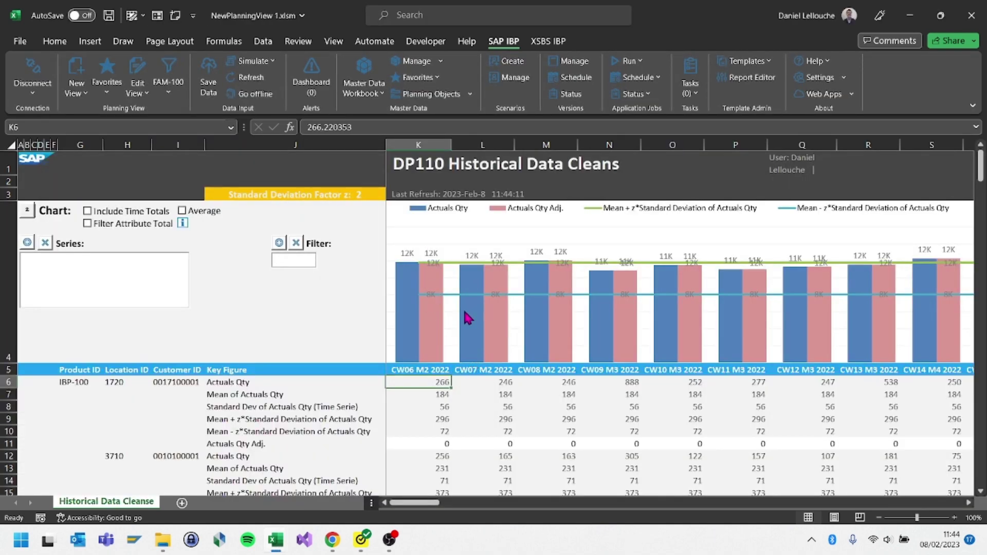
Enter 123 as the CW08 M2 2022 Actuals Qty Adj. for IBP-100 at location 1720.
left_click_drag(5, 365, 5, 325)
left_click(546, 406)
type("123")
key("Return")
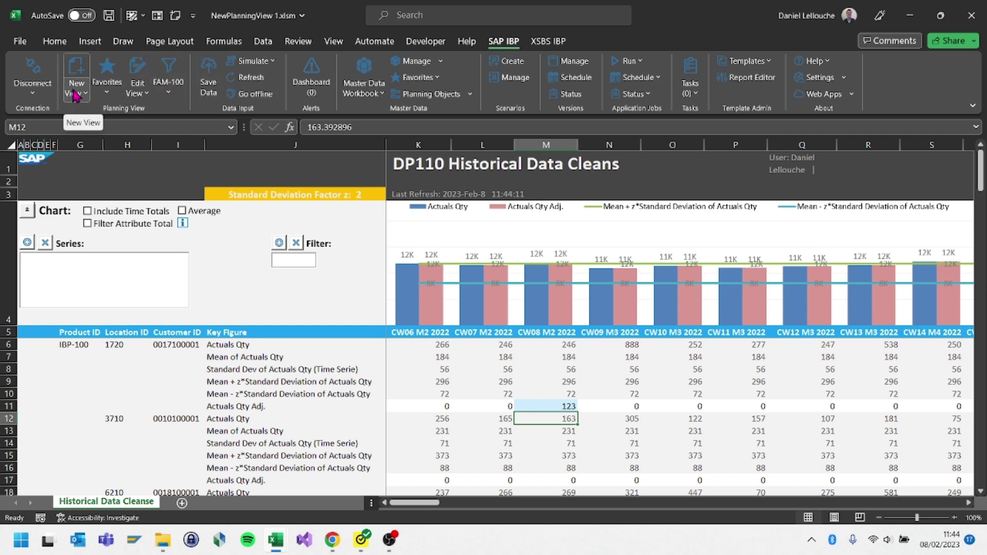
left_click(205, 86)
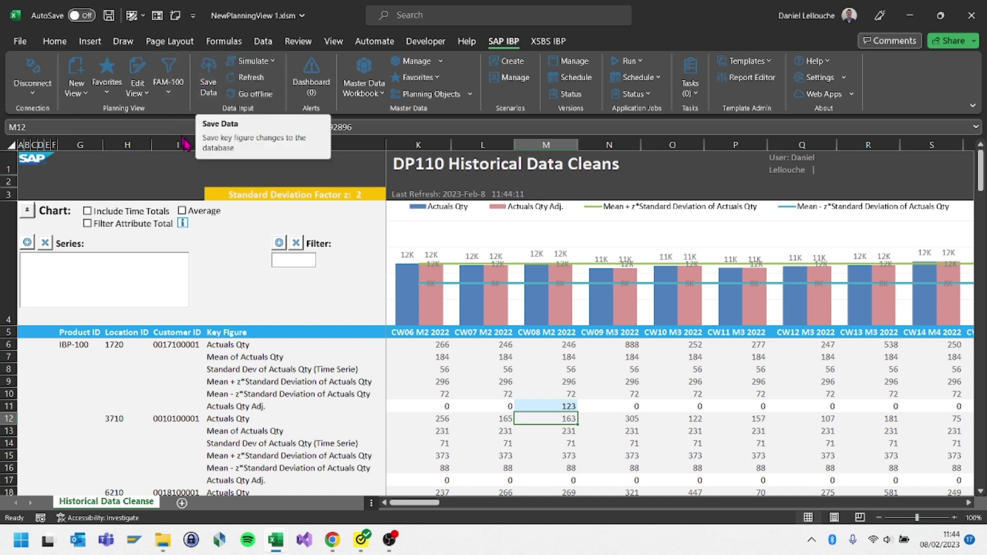
left_click(272, 61)
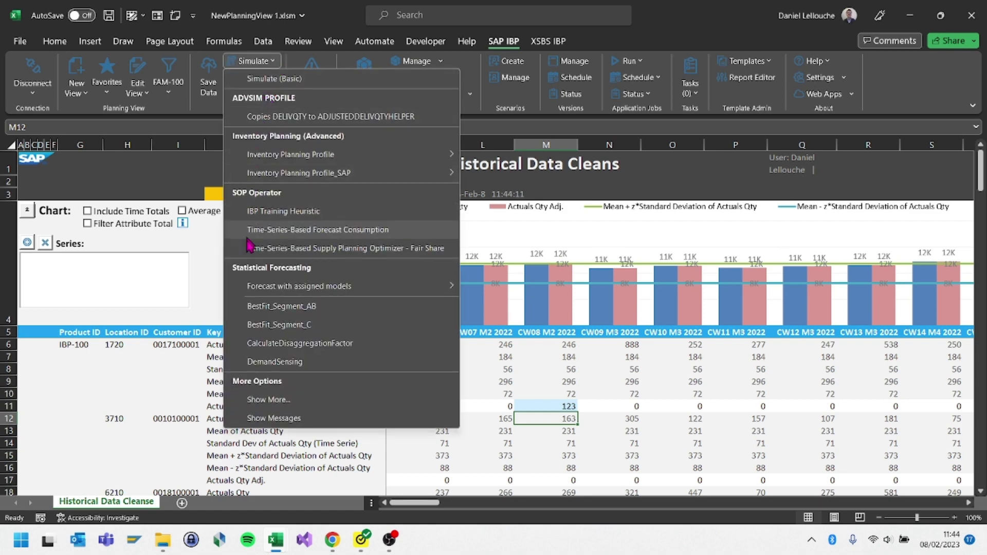
left_click(523, 377)
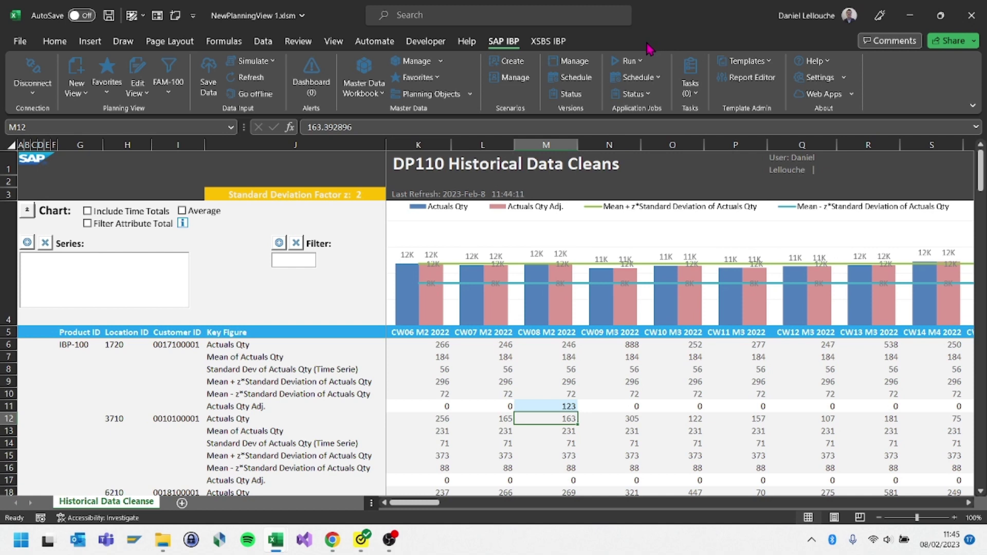
left_click(640, 61)
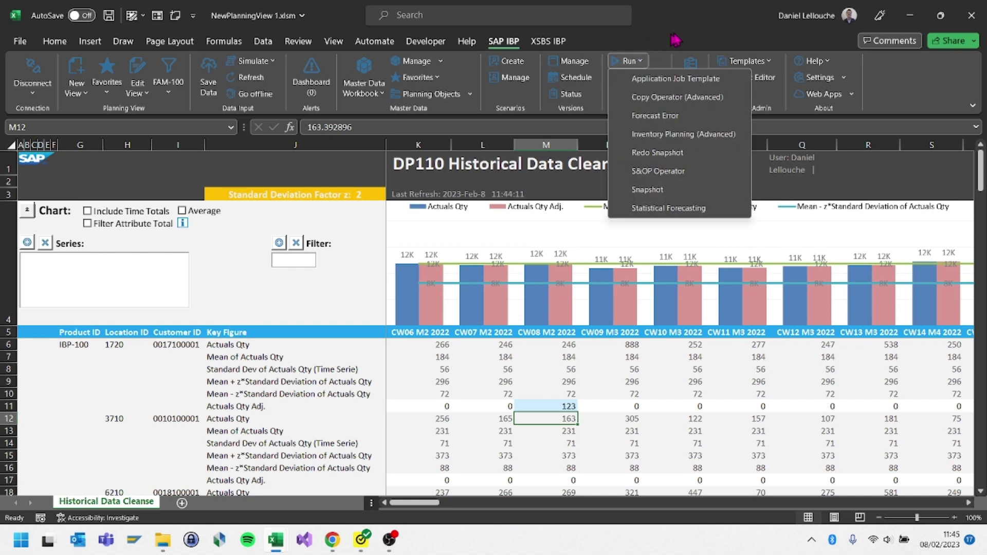
left_click(690, 36)
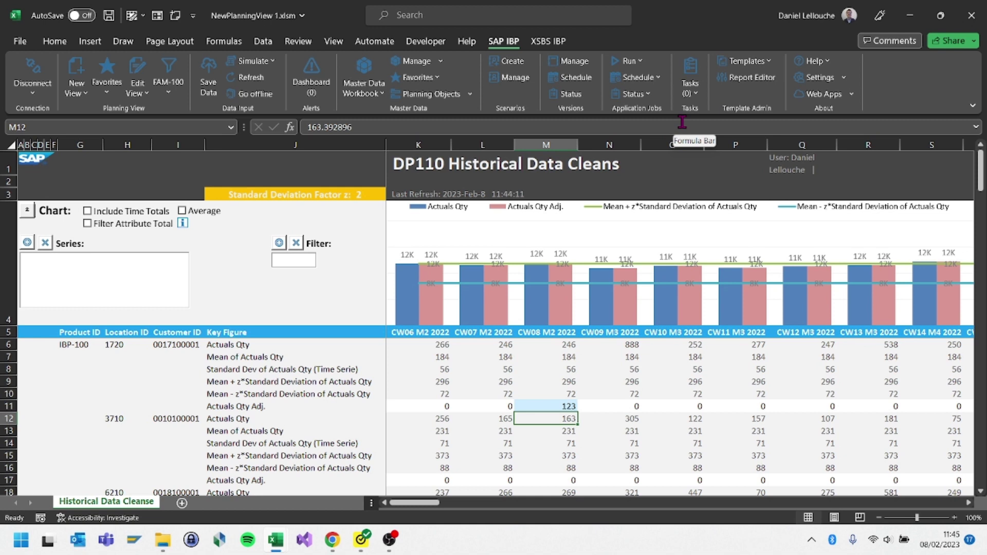
Fill 123 into the CW09 and CW10 Actuals Qty Adj. cells and save the data to IBP.
left_click(544, 406)
left_click_drag(578, 412, 689, 413)
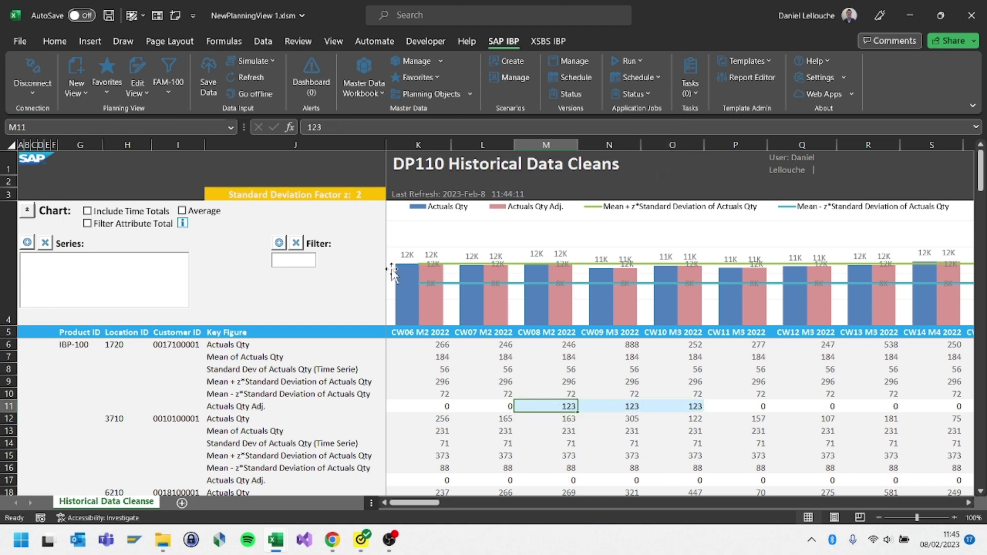
left_click(210, 80)
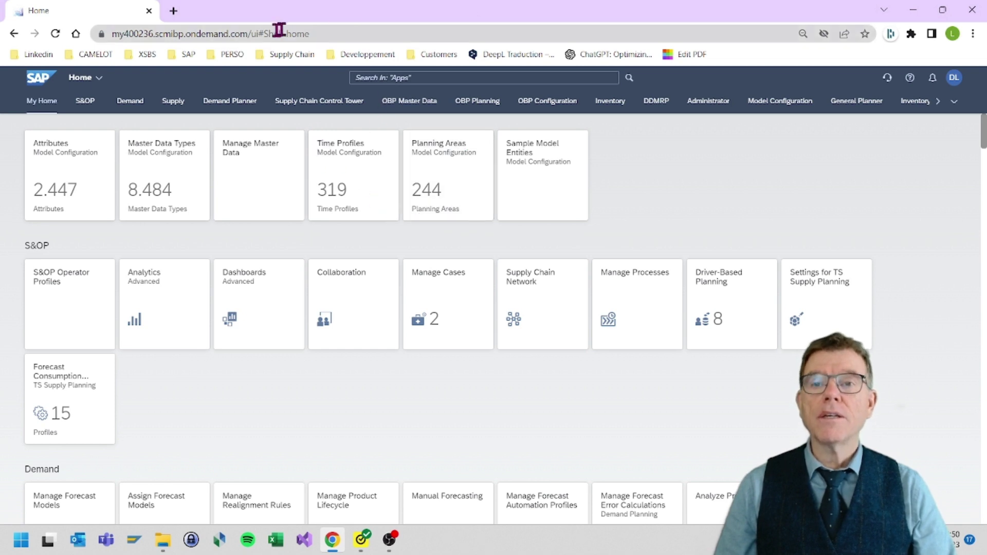
Open the 'Main page IBP' bookmark from the SAP bookmarks folder.
left_click(184, 54)
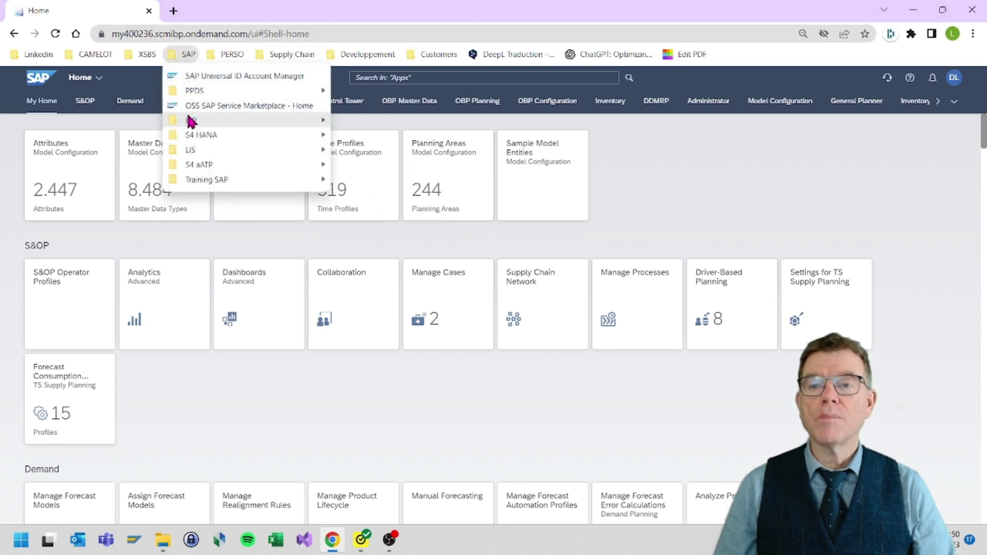
mouse_move(198, 125)
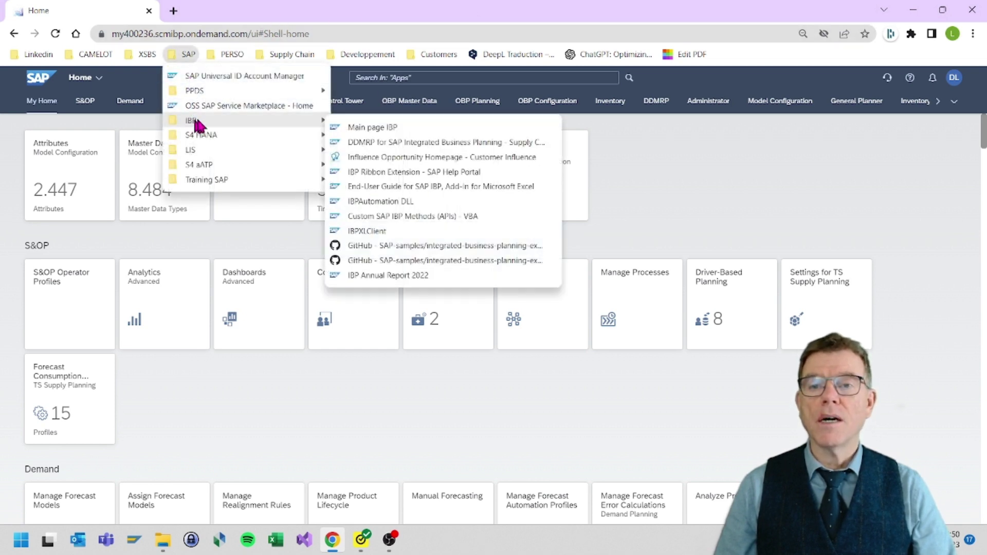
left_click(370, 134)
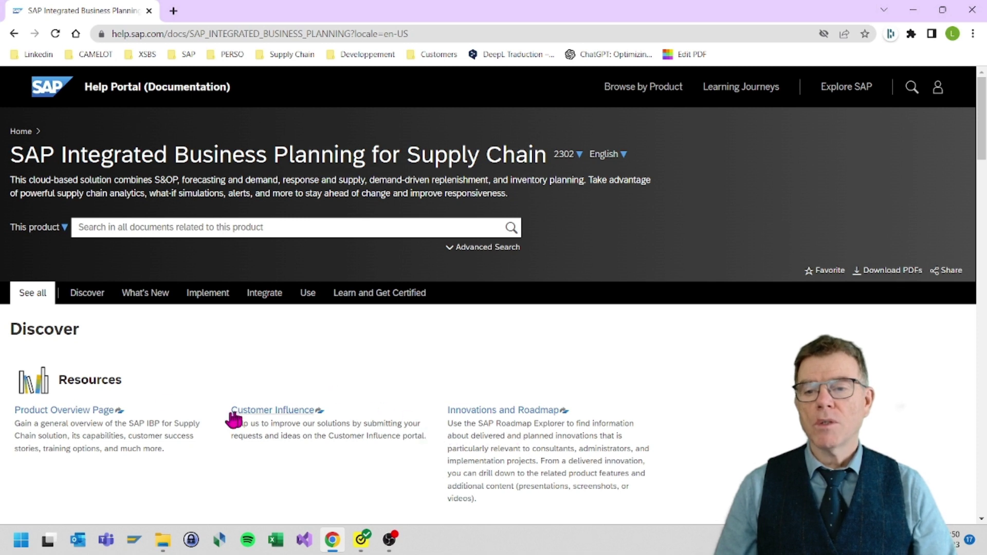
Browse the Discover, What's New, Implement, Integrate and Use documentation sections in turn.
left_click(87, 294)
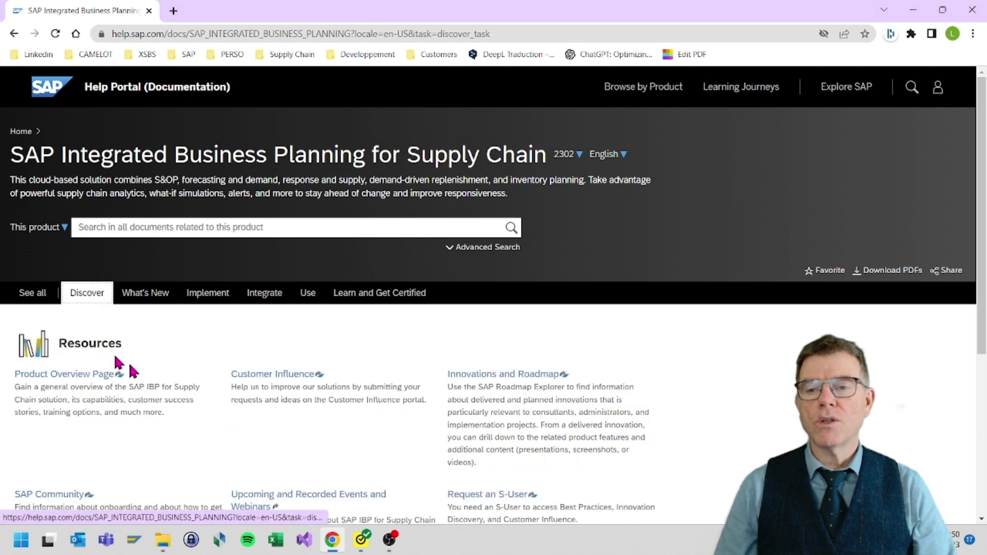
left_click(147, 294)
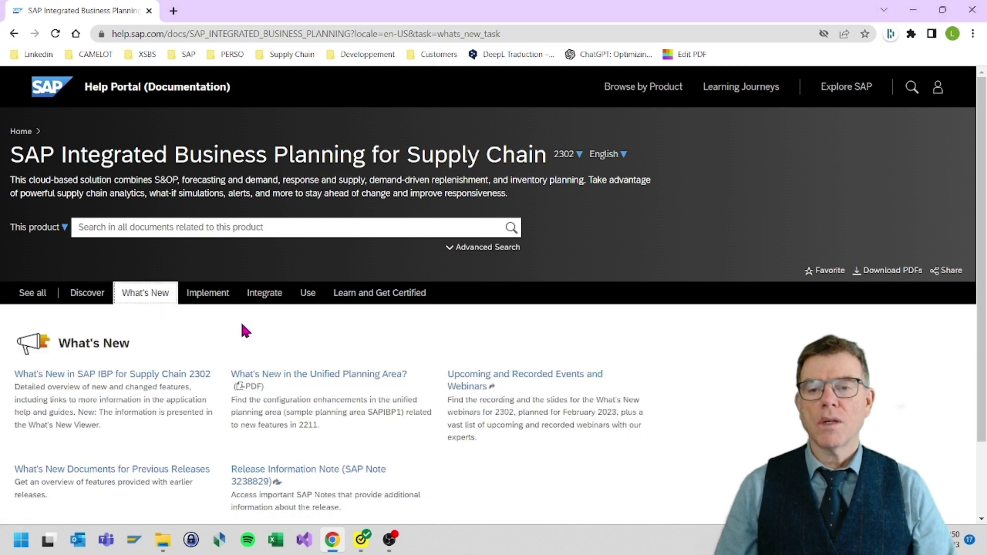
left_click(205, 296)
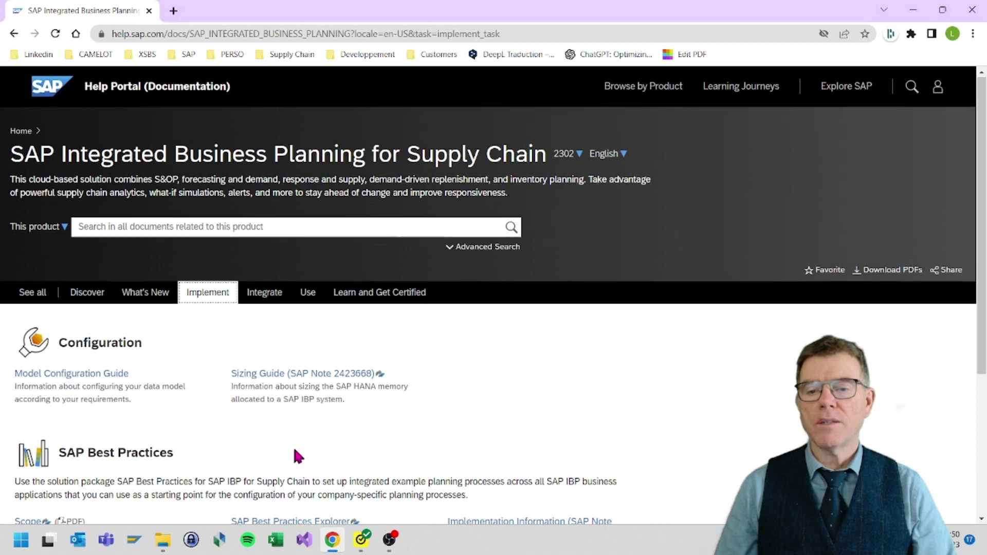
scroll(298, 452, "down", 2)
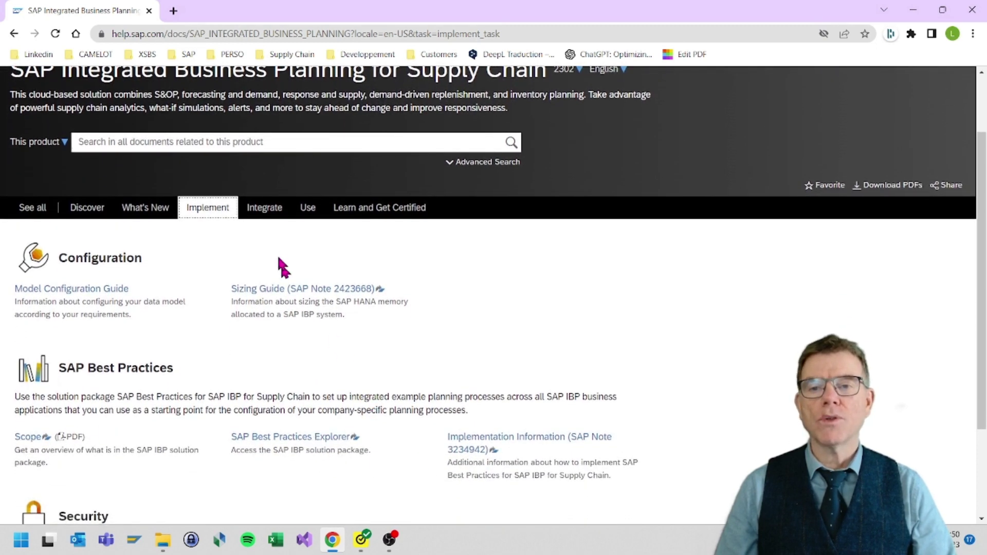
left_click(264, 213)
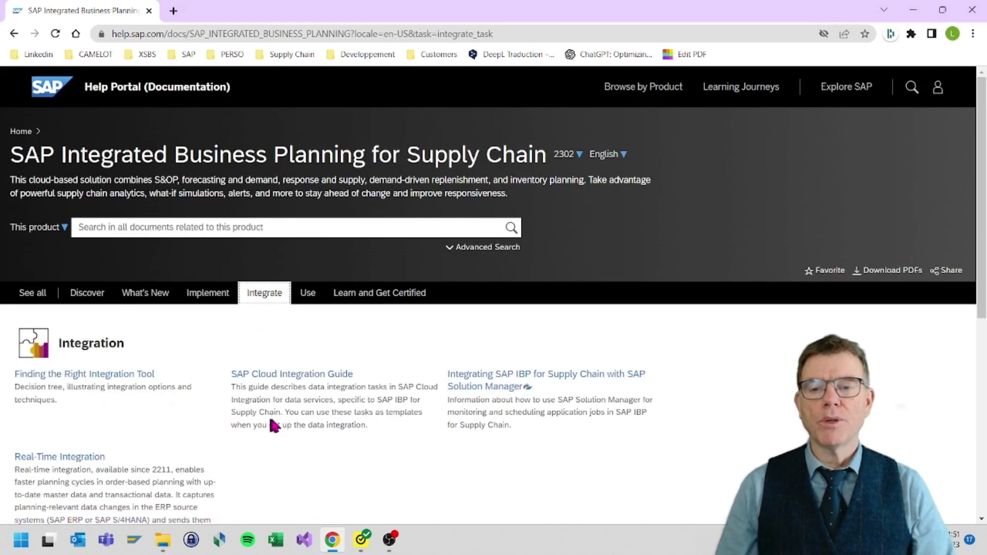
left_click(316, 307)
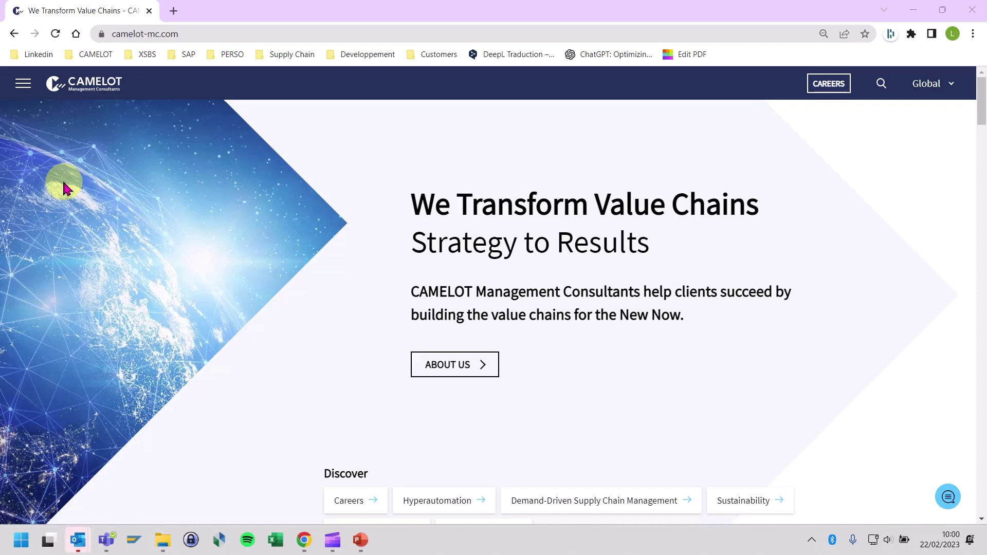
Open the CAMELOT Blog from the Insights section of the site's navigation menu.
left_click(23, 83)
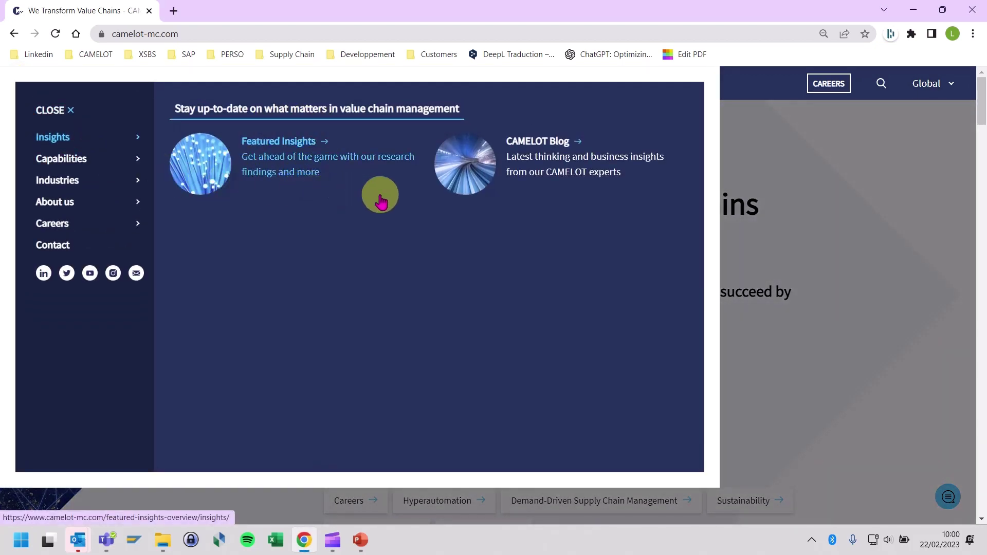
left_click(524, 160)
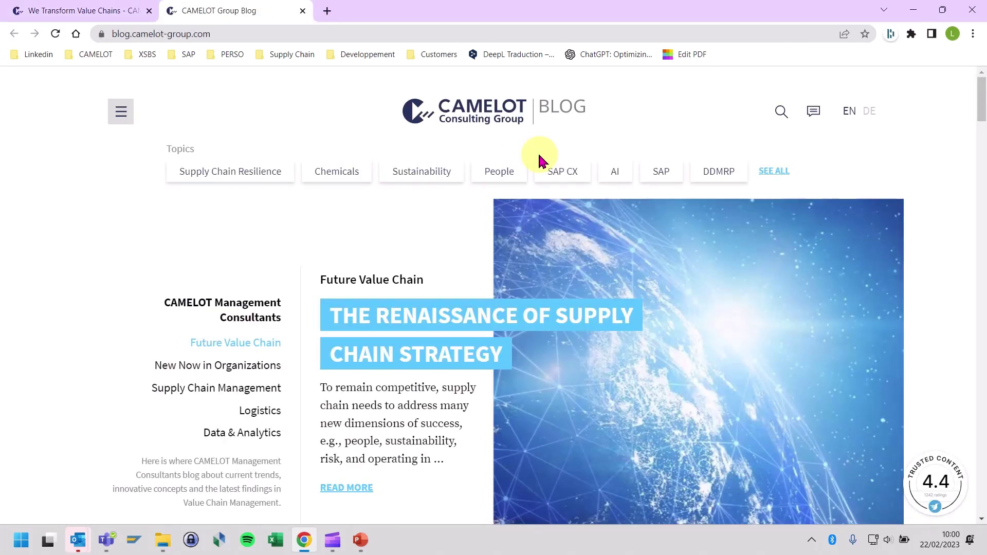